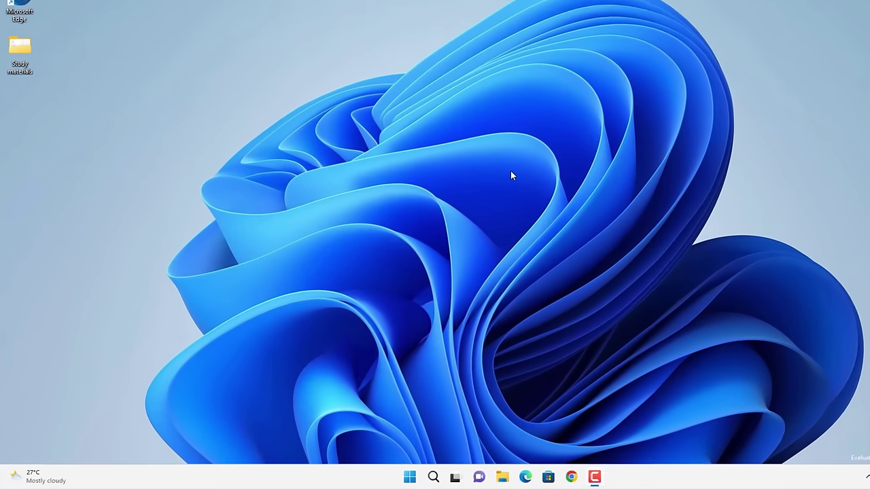
Run dxdiag, check the graphics driver details show 'No problems found', then close the tool.
key(super+r)
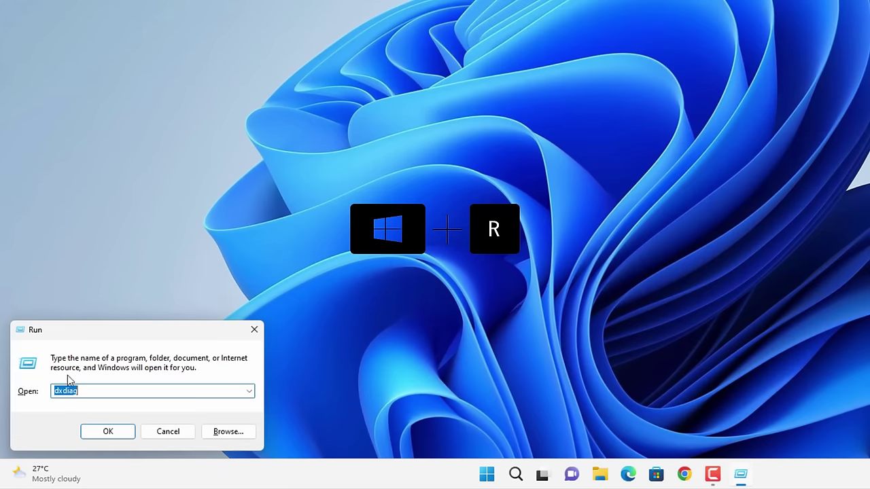
key(BackSpace)
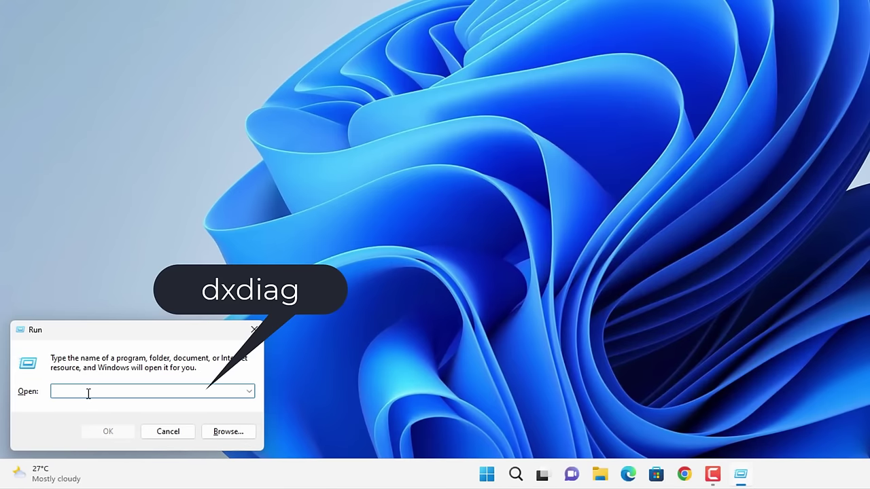
text(dxdiag)
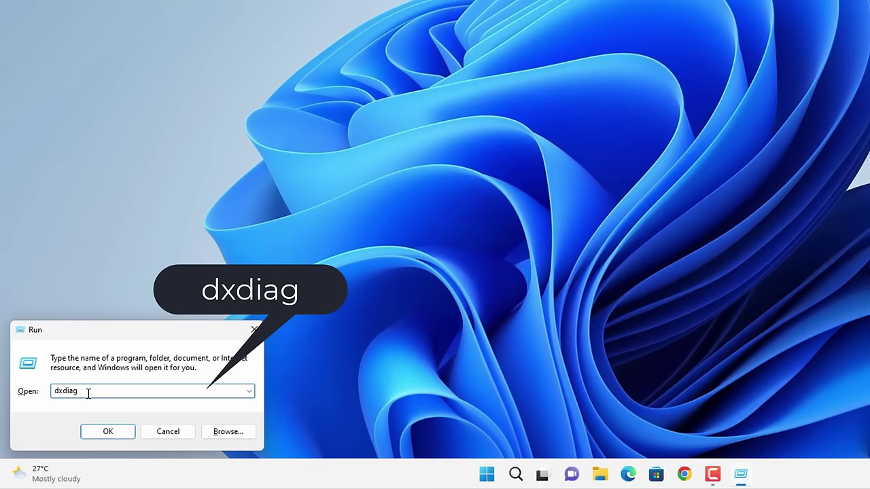
click(109, 432)
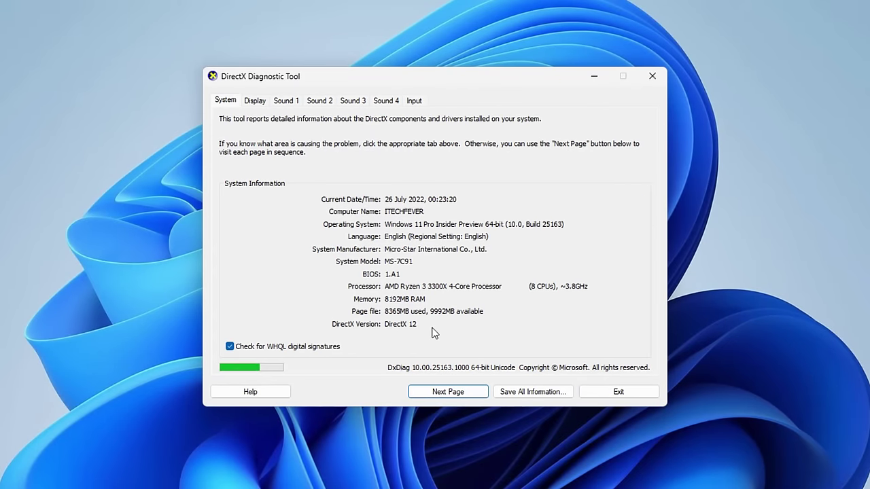
click(255, 101)
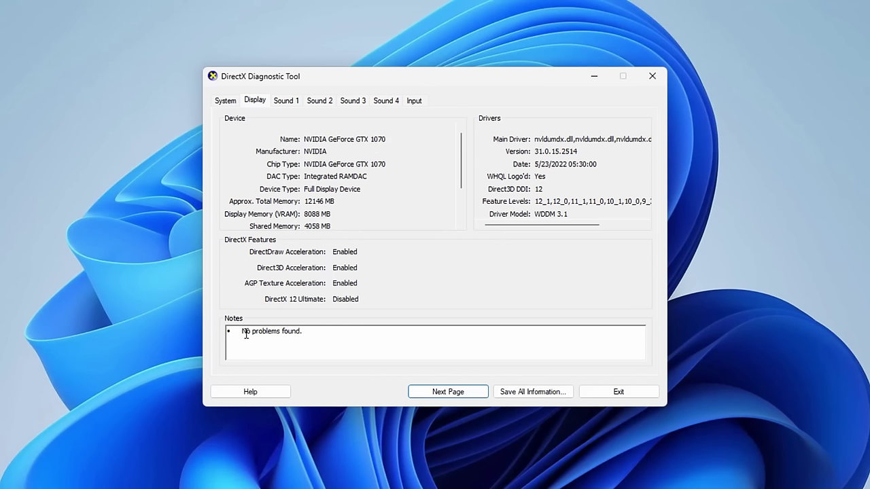
drag(237, 333, 342, 336)
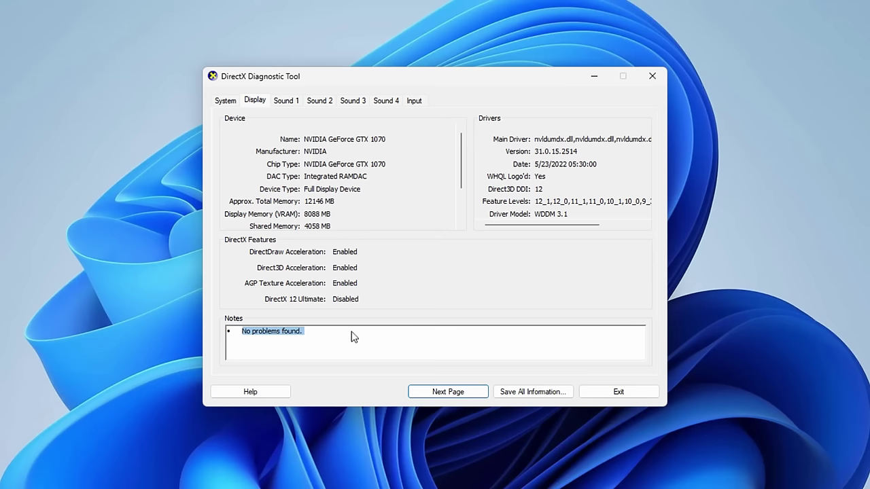
click(353, 336)
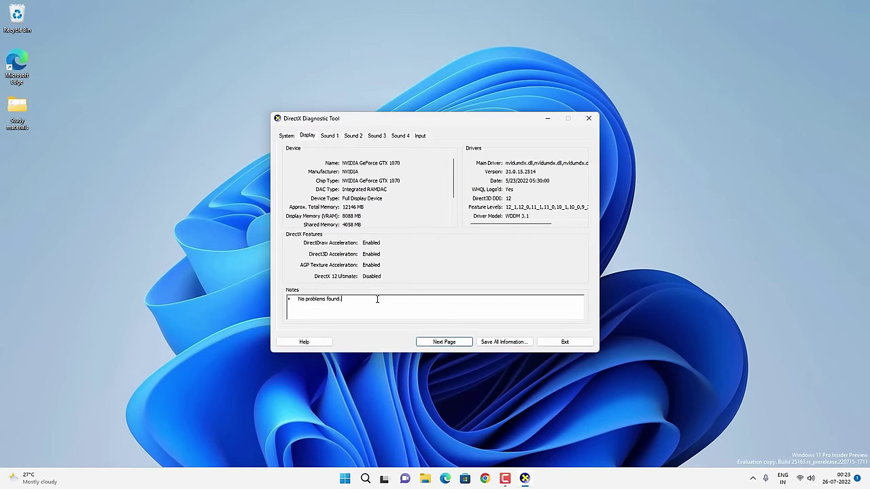
click(565, 341)
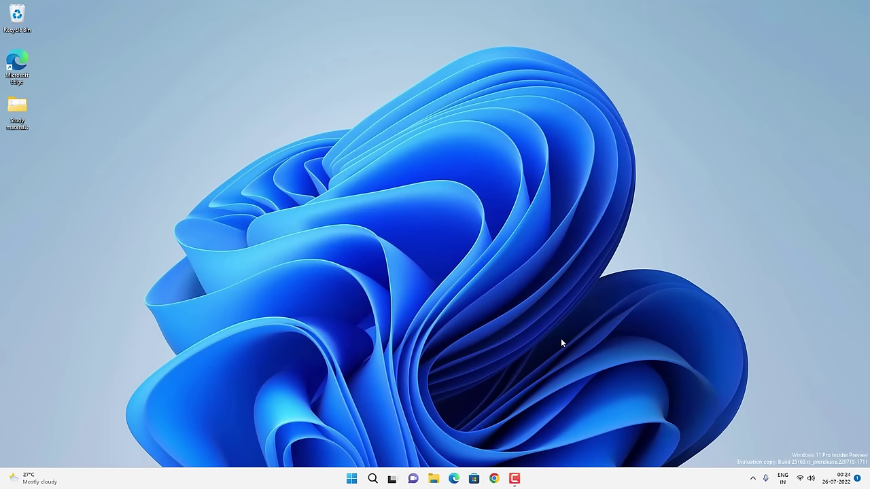
Launch Device Manager through Windows Search and centre its window on screen.
click(375, 479)
text(de)
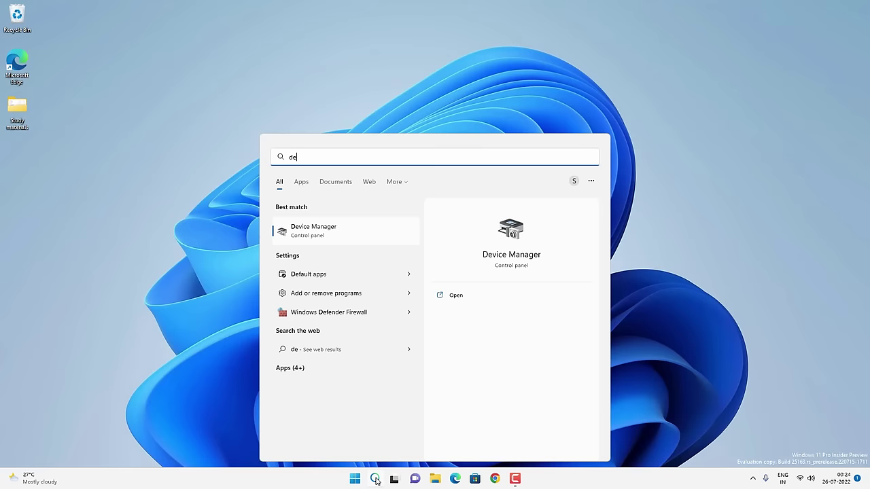
text(vice manager)
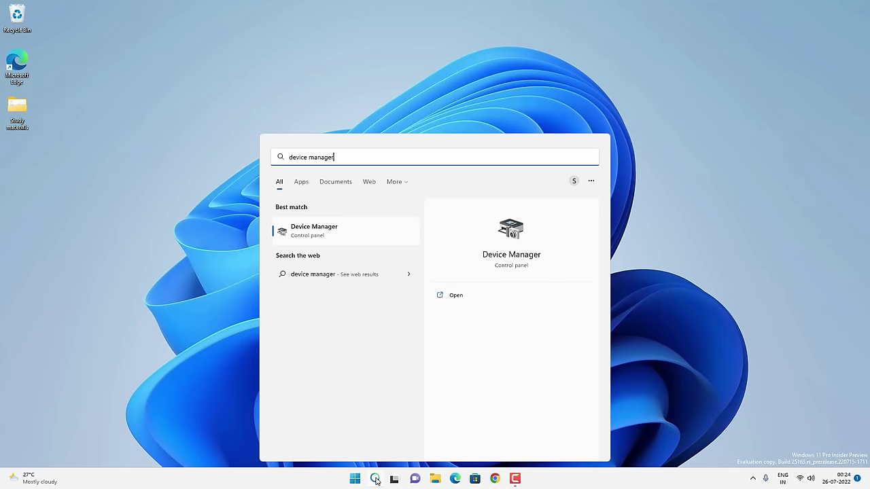
click(332, 229)
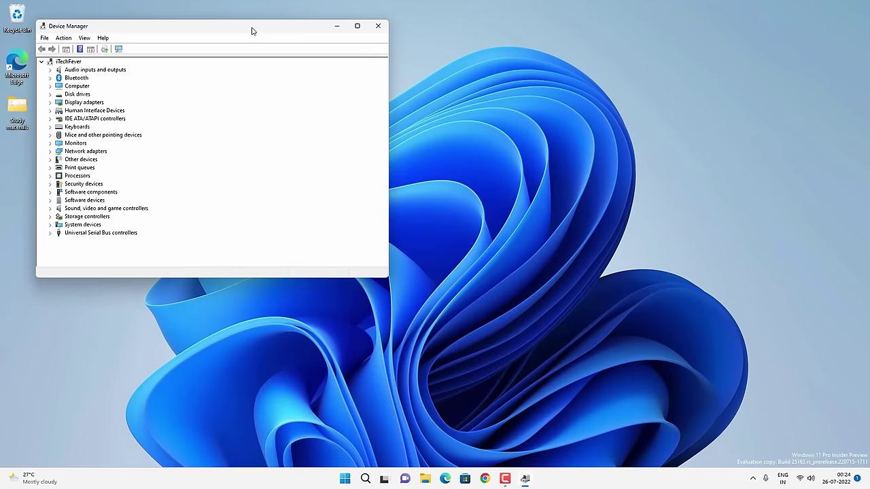
drag(250, 31, 460, 105)
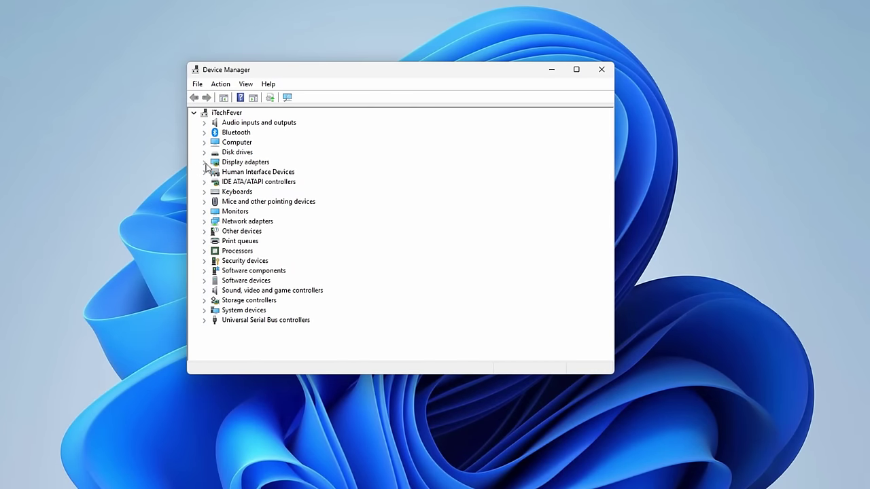
Open the Driver tab of the NVIDIA GeForce GTX 1070's Properties under Display adapters.
click(204, 163)
click(279, 174)
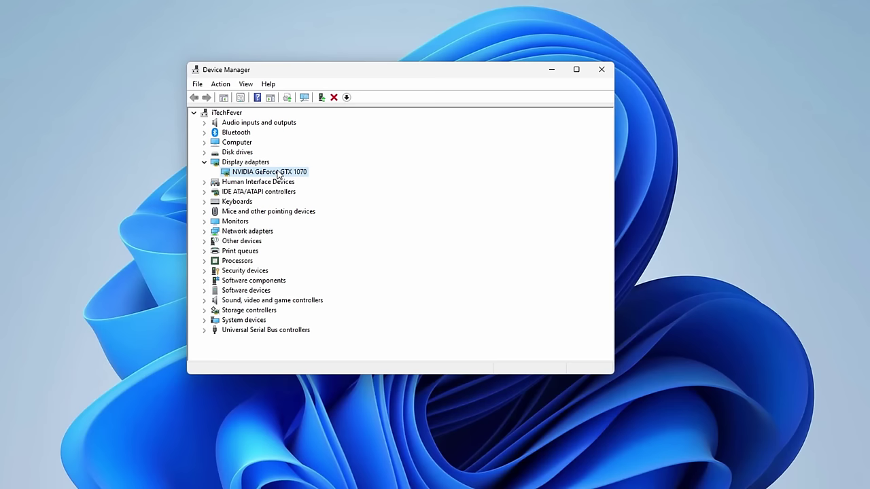
right_click(279, 174)
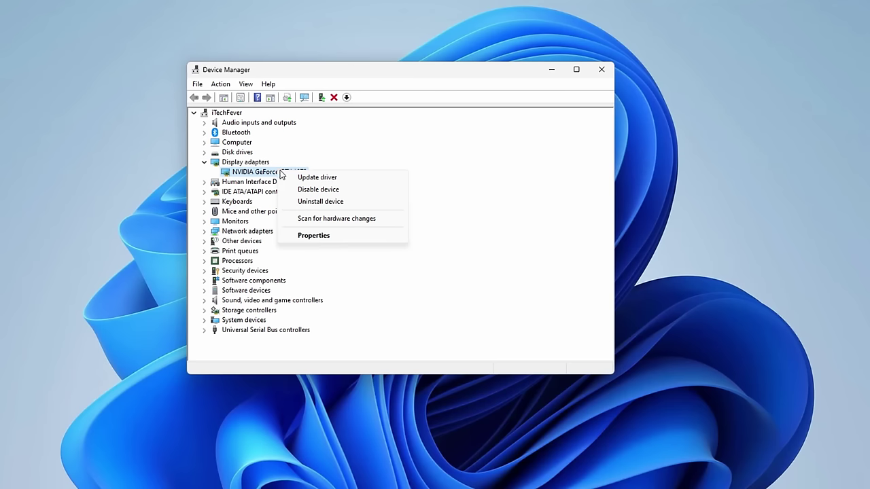
click(329, 234)
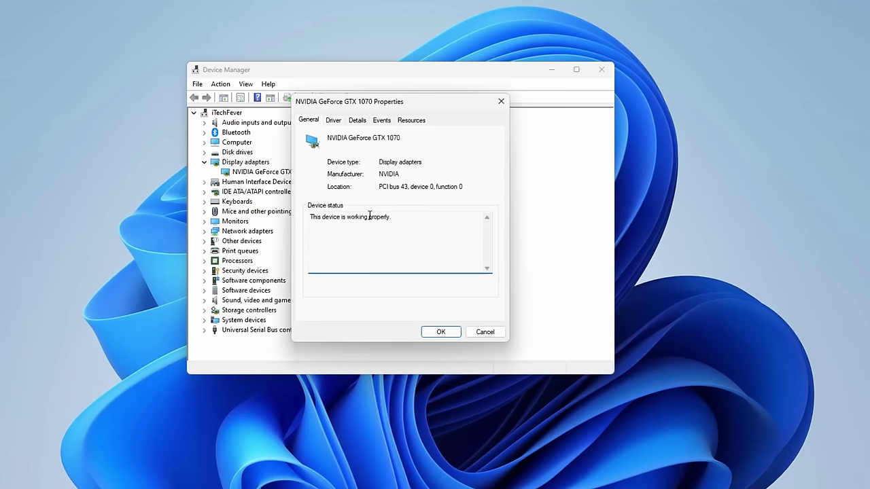
click(333, 123)
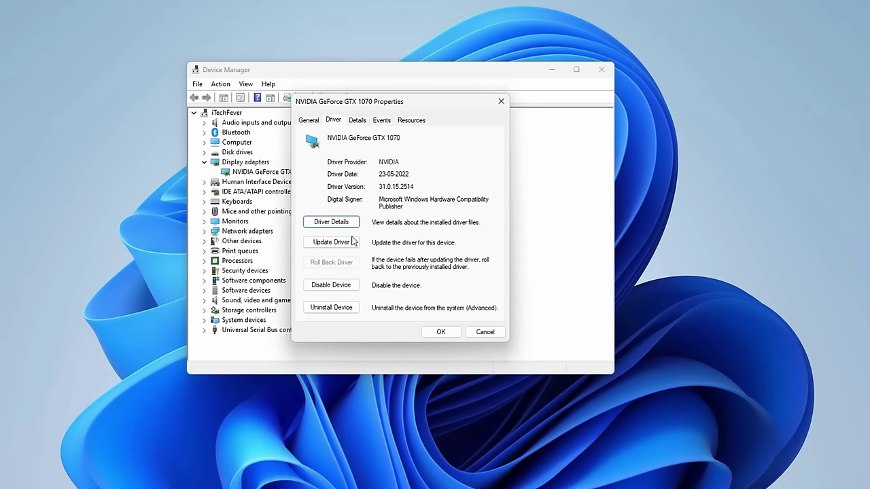
Run an automatic driver search, which reports the best GTX 1070 driver is already installed.
click(343, 242)
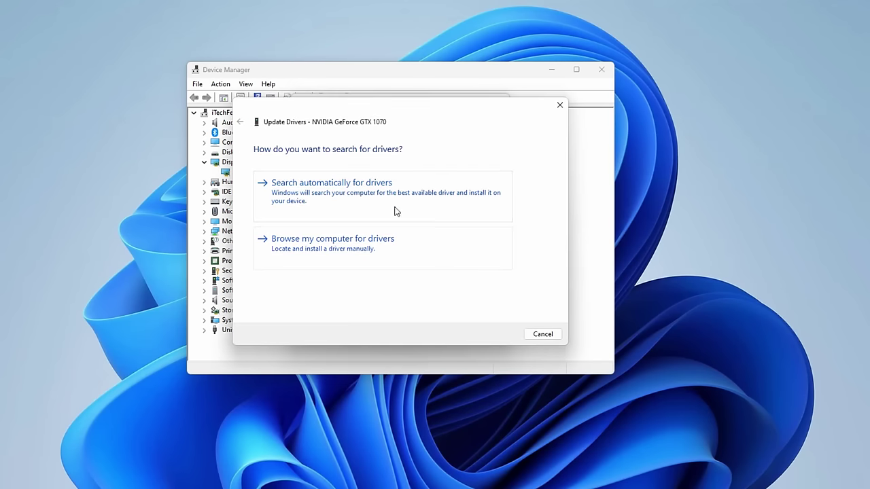
click(320, 196)
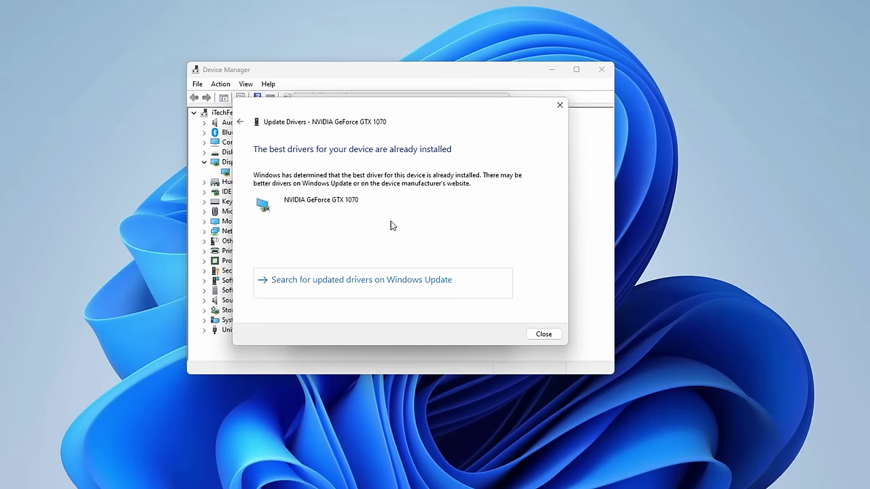
click(544, 334)
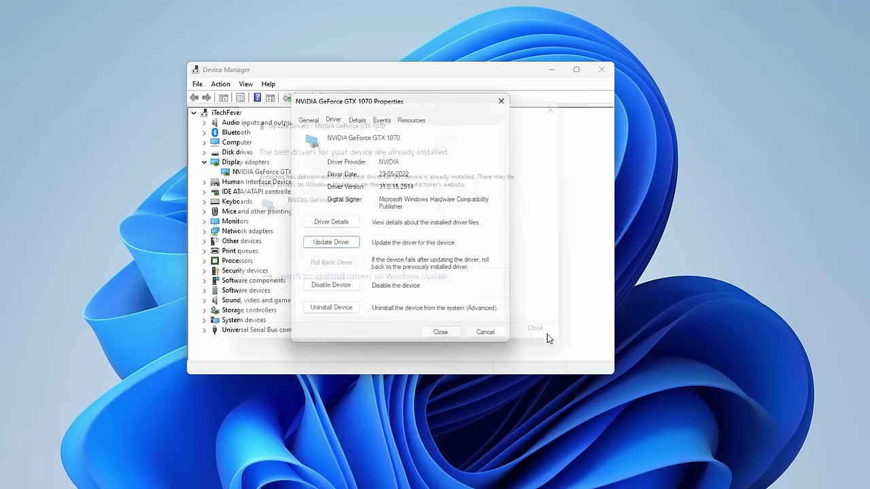
Reinstall the GTX 1070 driver from drivers on this computer, then close the update window and Properties.
click(339, 244)
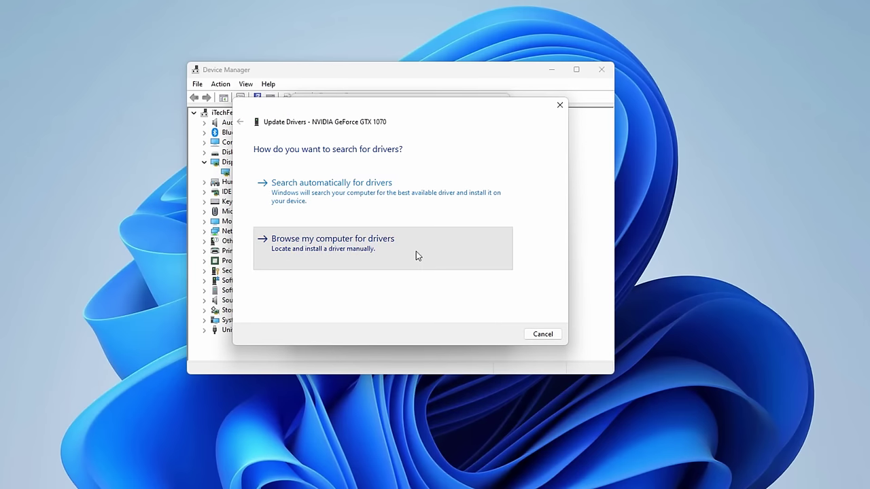
click(416, 255)
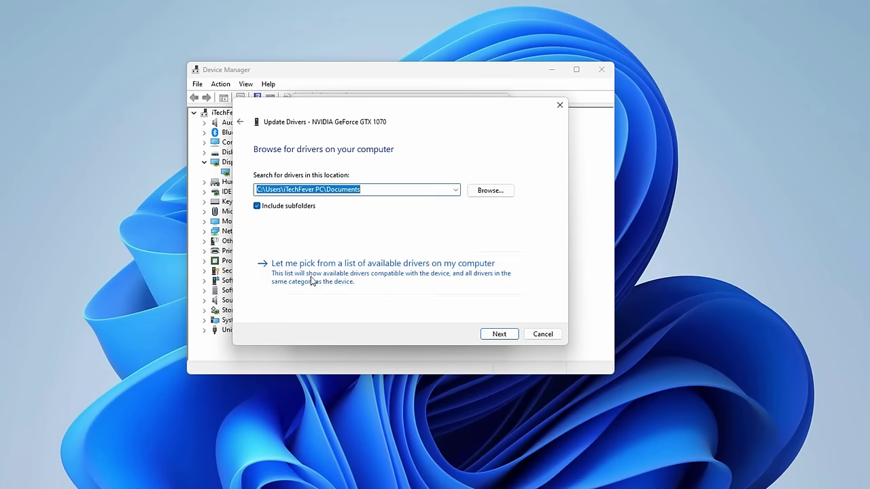
click(421, 277)
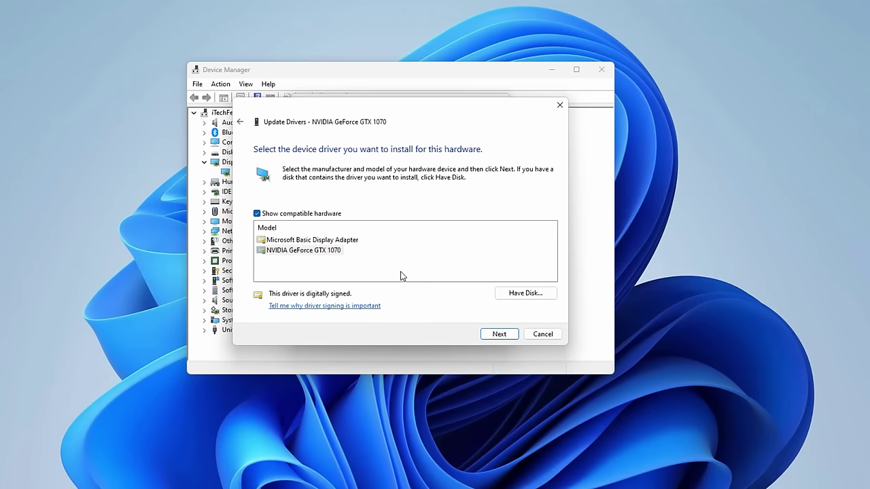
click(324, 252)
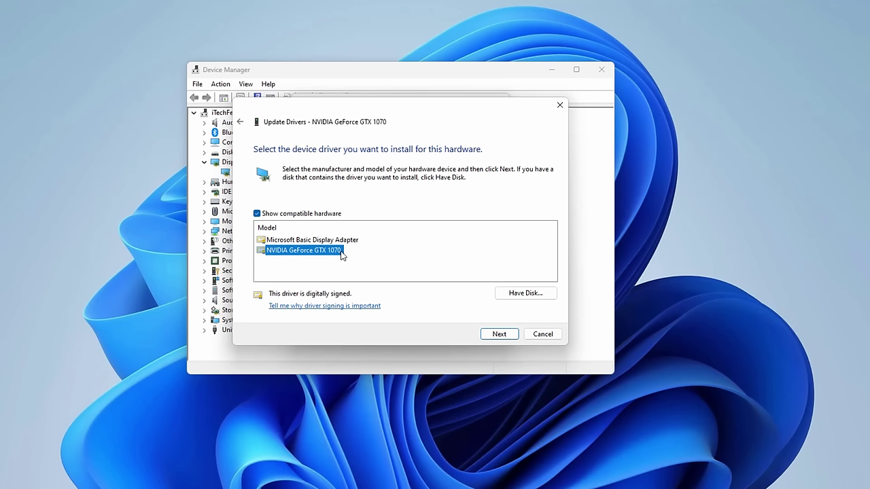
click(499, 333)
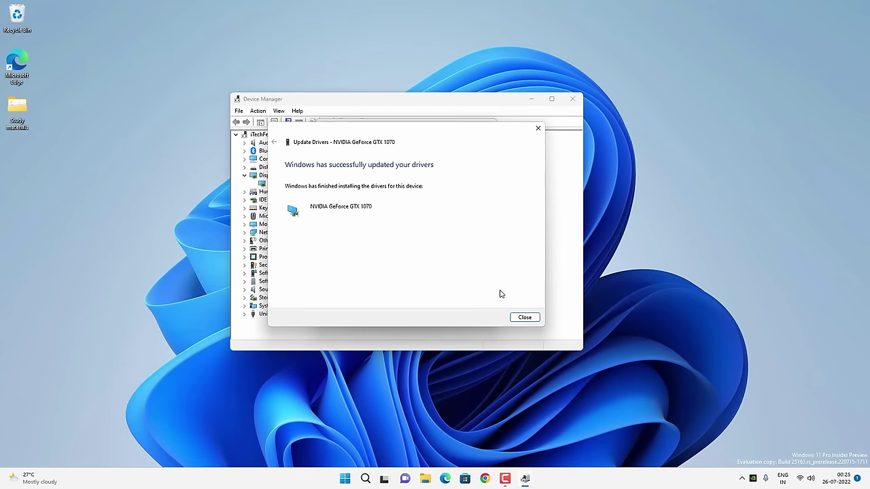
click(528, 318)
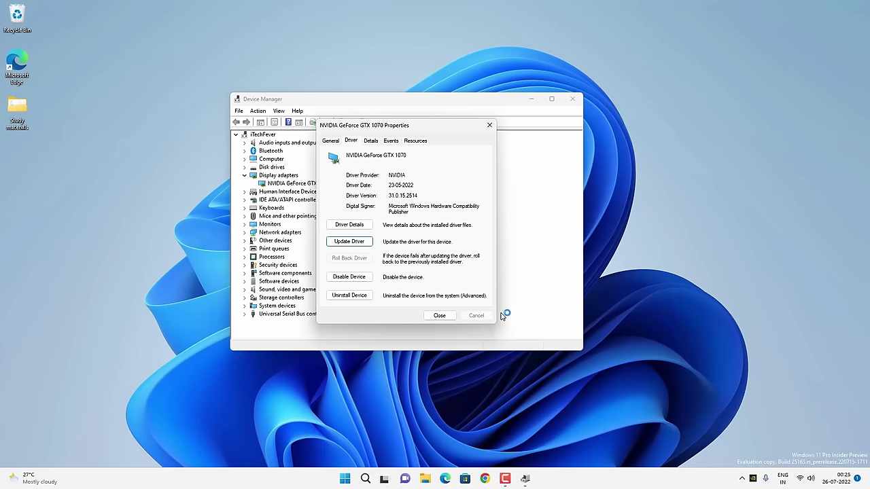
click(438, 316)
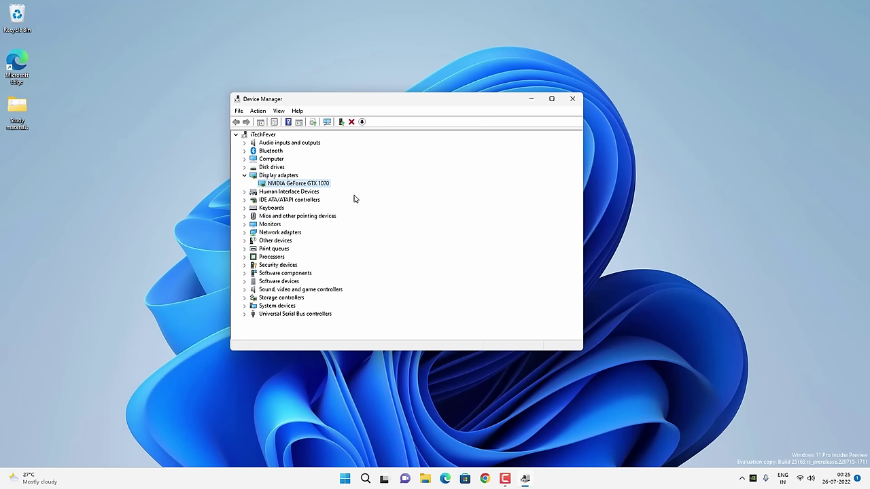
Disable the GTX 1070, confirm, re-enable it, then collapse Display adapters and close Device Manager.
right_click(316, 184)
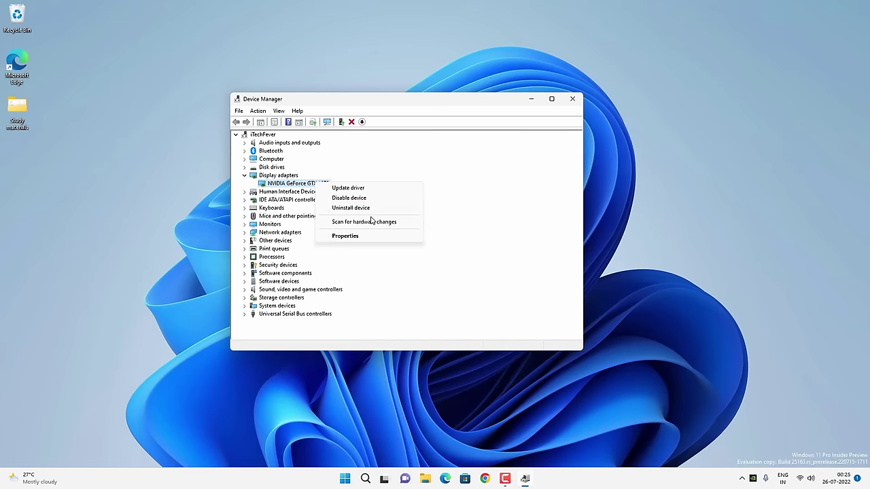
click(383, 198)
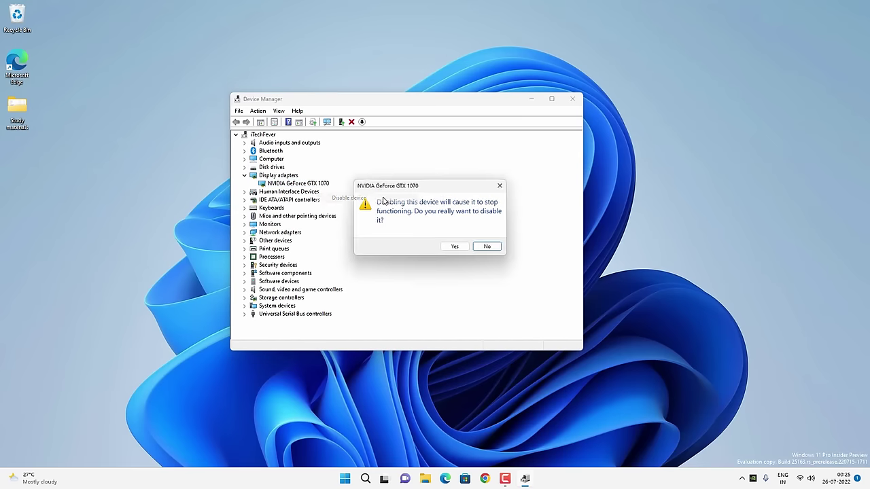
click(458, 248)
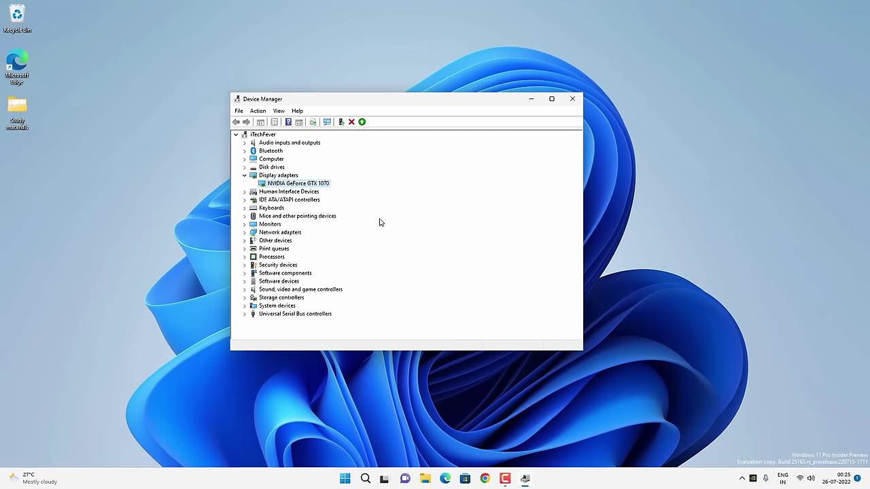
right_click(307, 187)
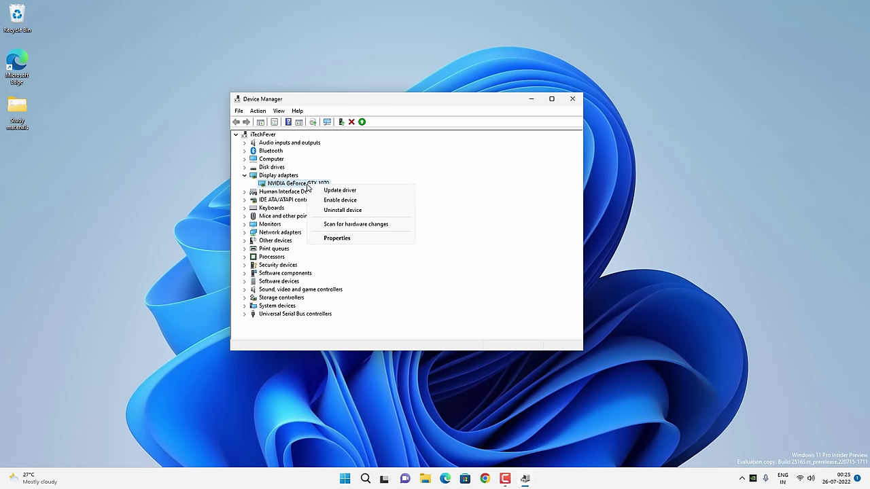
click(360, 202)
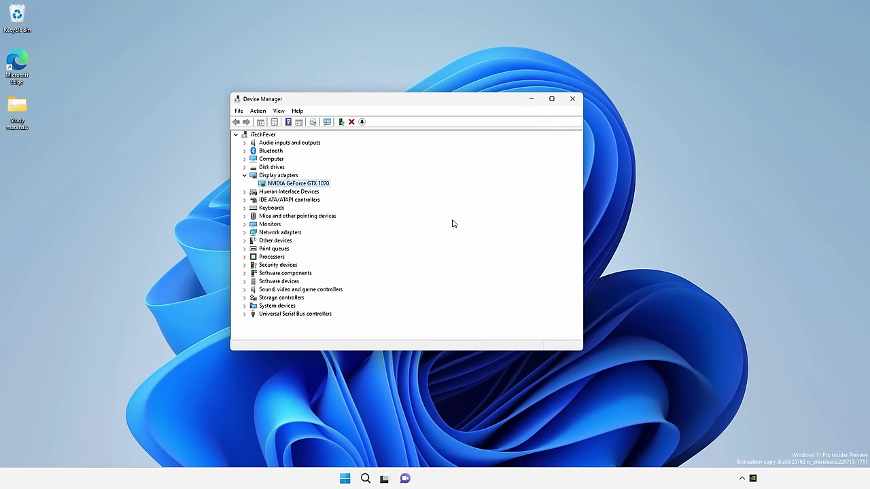
click(244, 175)
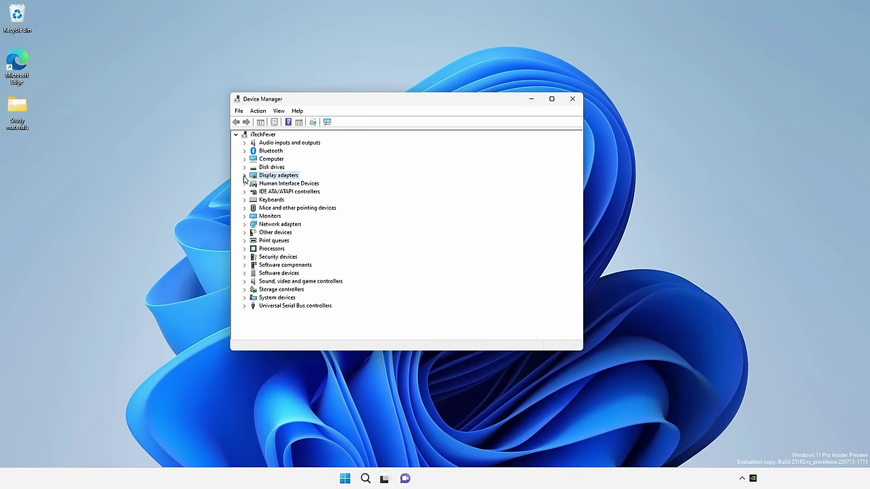
click(571, 100)
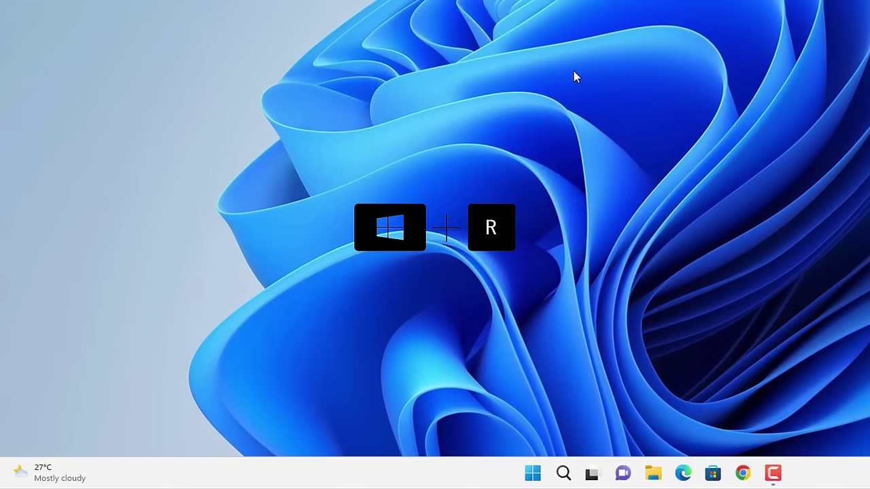
Run %localappdata% from the Run box to open the AppData\Local folder.
key(super+r)
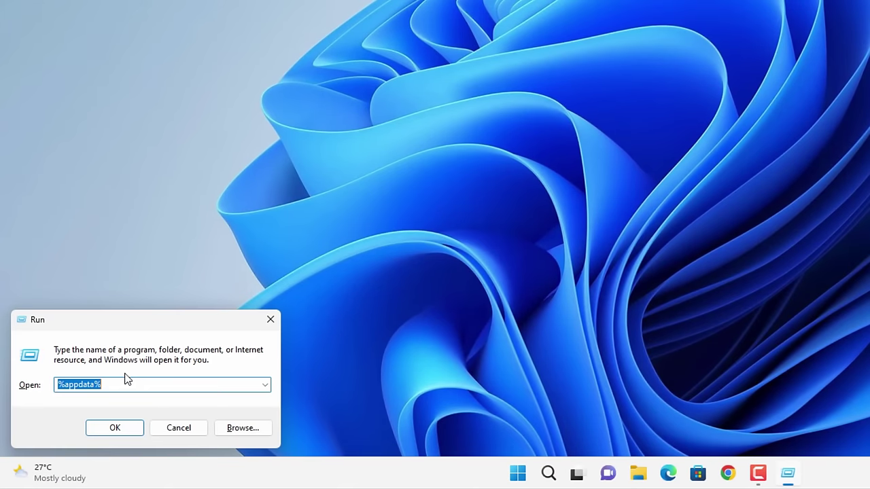
key(BackSpace)
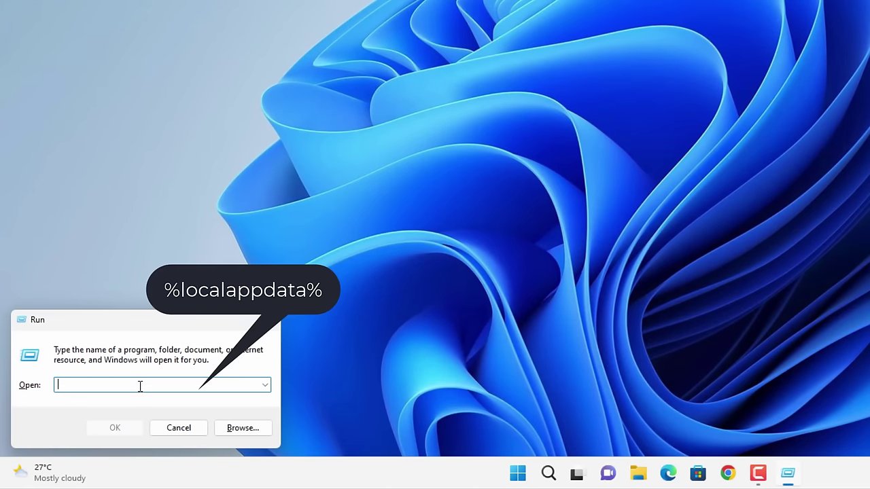
text(%localappdata%)
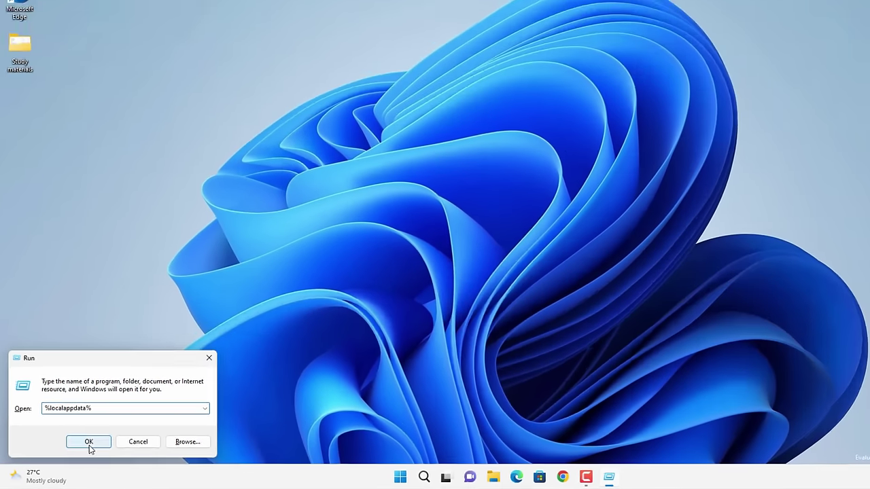
click(115, 428)
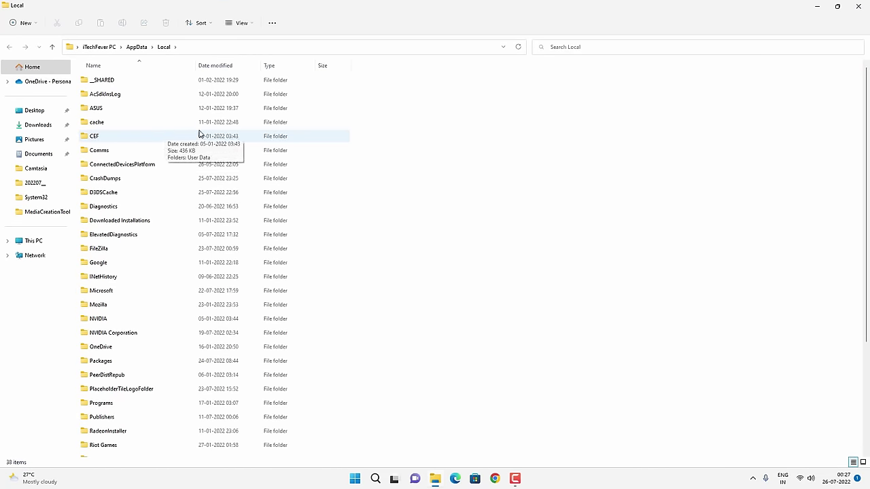
Delete the CrashReportClient folder from VALORANT\Saved\Config.
scroll(205, 138, down, 4)
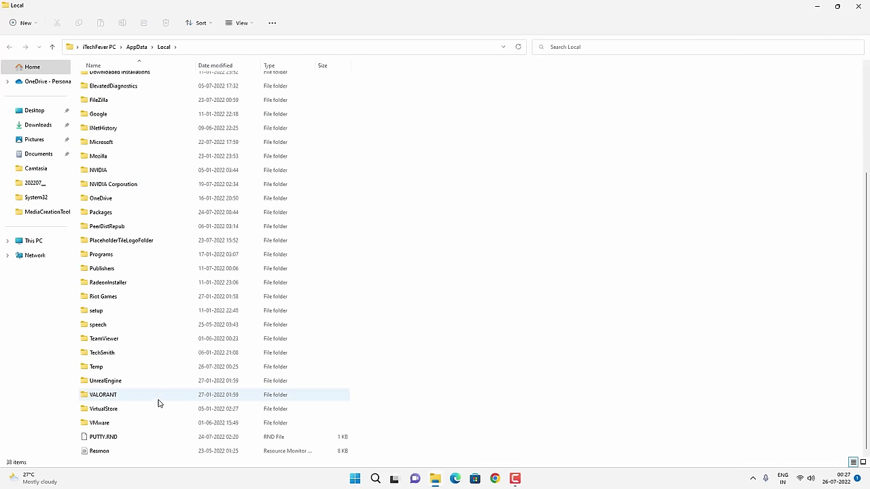
double_click(162, 399)
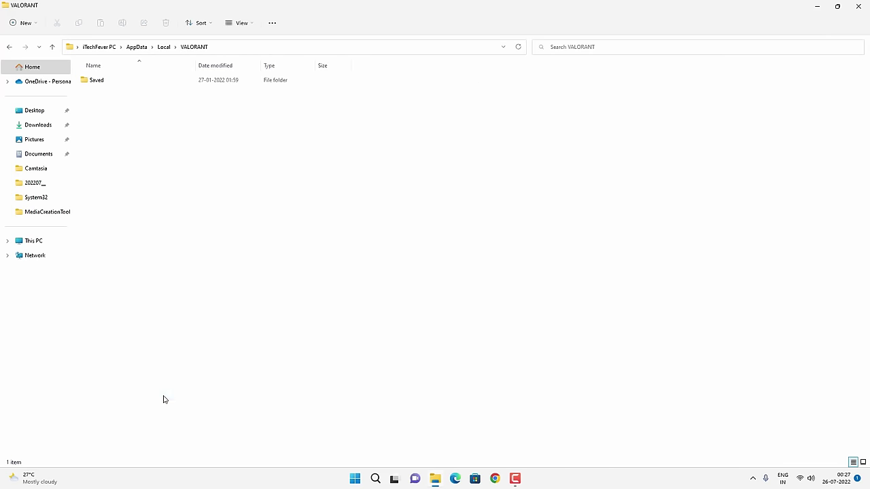
double_click(140, 84)
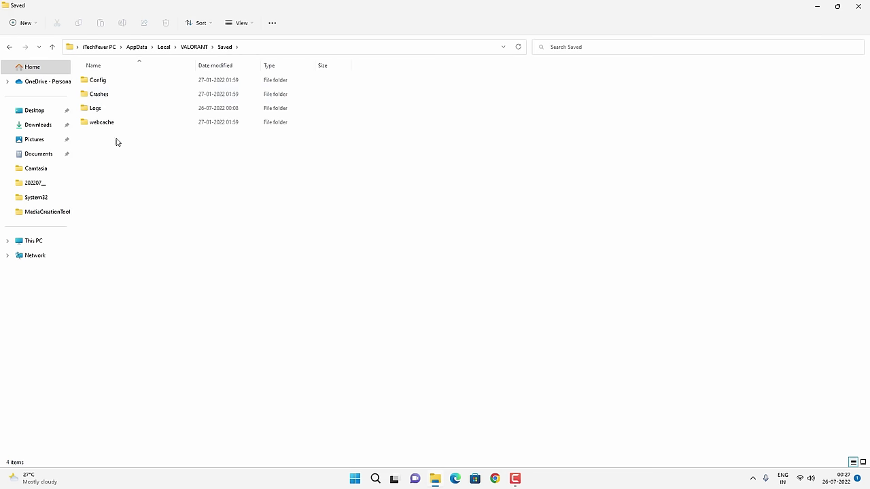
double_click(144, 82)
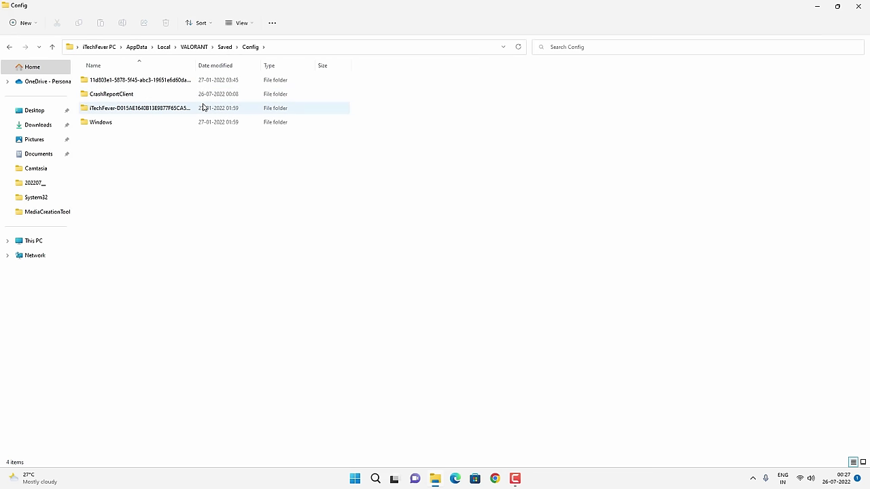
right_click(128, 94)
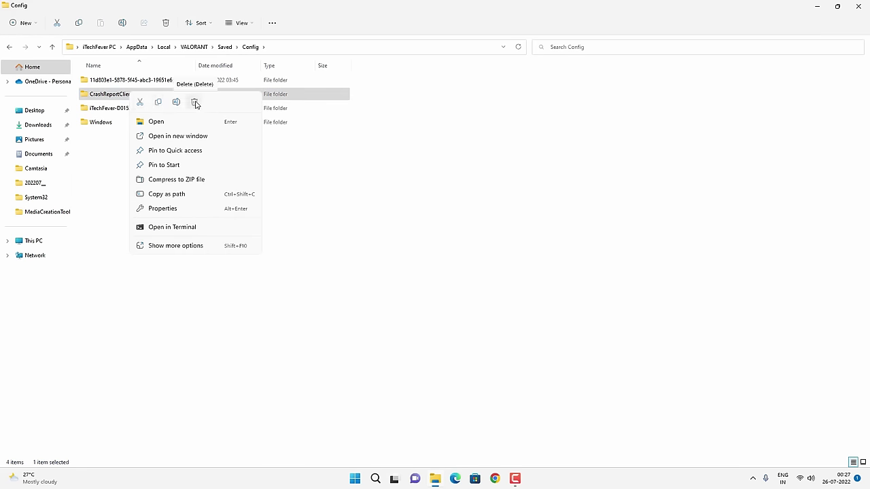
click(194, 102)
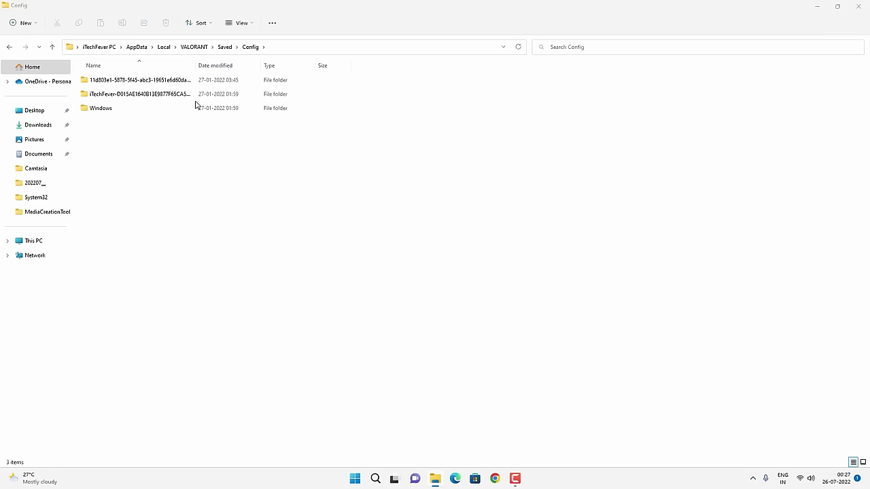
Delete the Visited Links file from VALORANT\Saved\webcache, then close File Explorer.
click(225, 48)
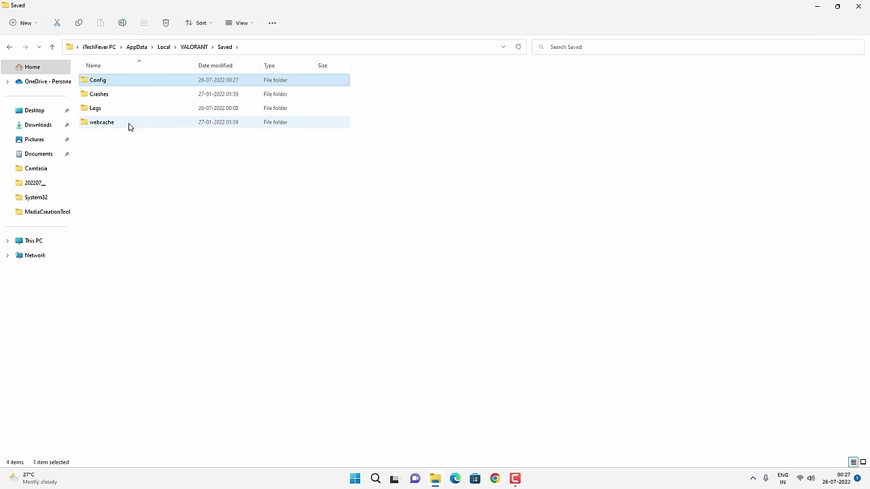
double_click(129, 125)
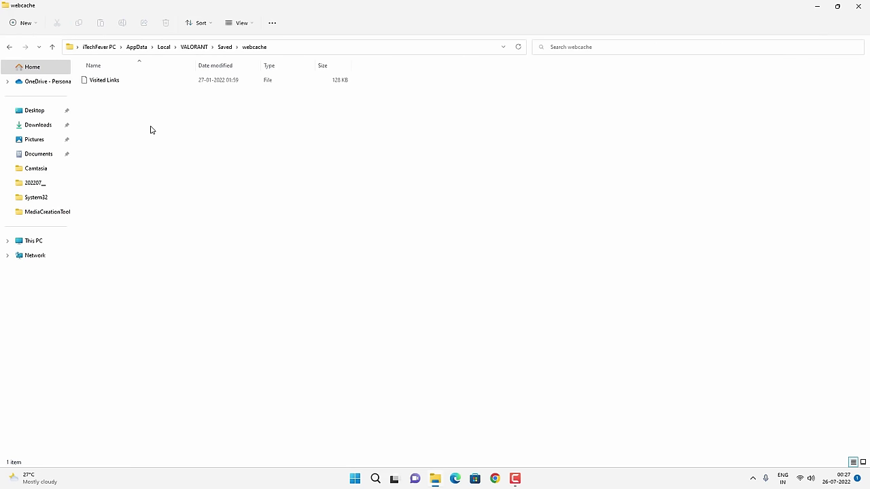
drag(151, 122, 155, 72)
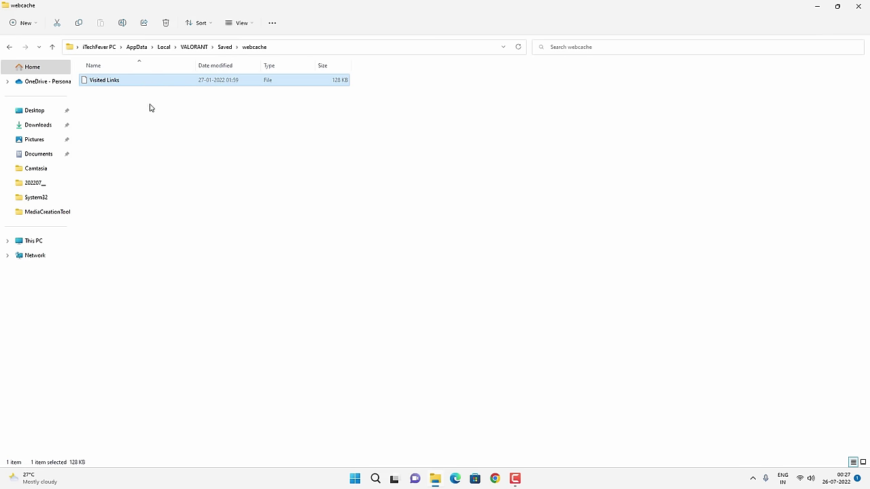
right_click(161, 79)
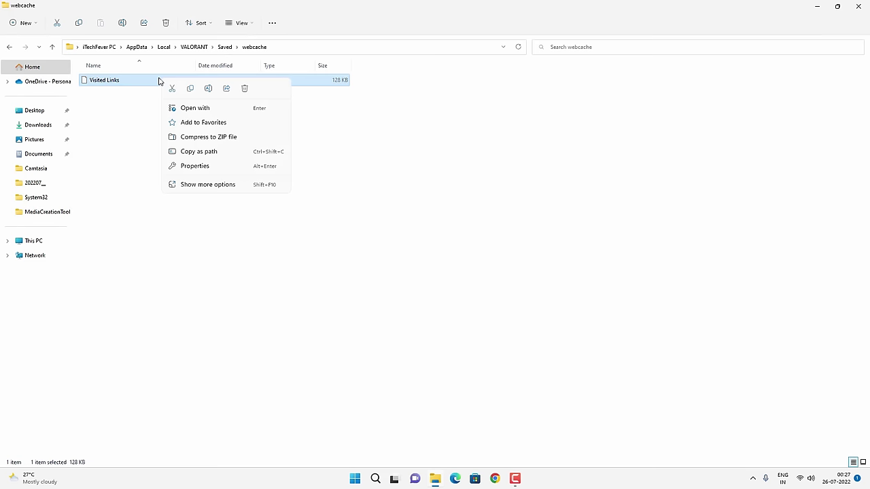
click(245, 89)
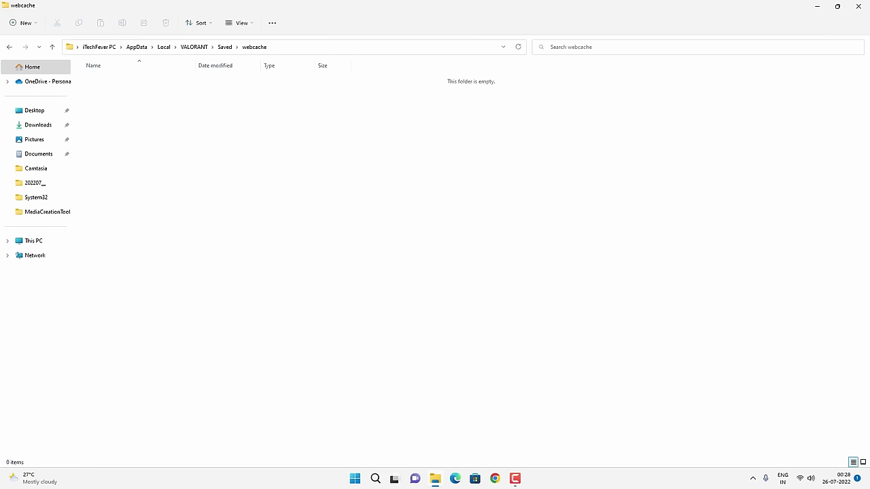
click(859, 6)
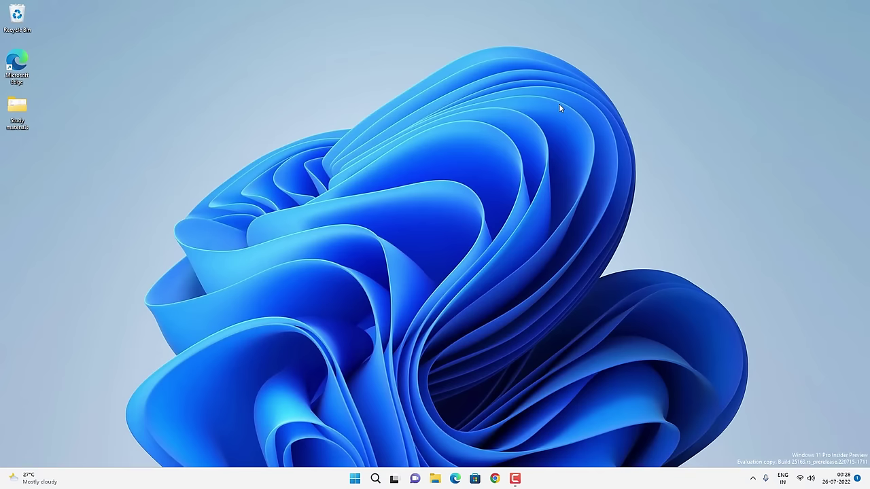
Show the Start menu's Restart/Shut down options, then dismiss them and the Start menu.
click(354, 478)
click(547, 448)
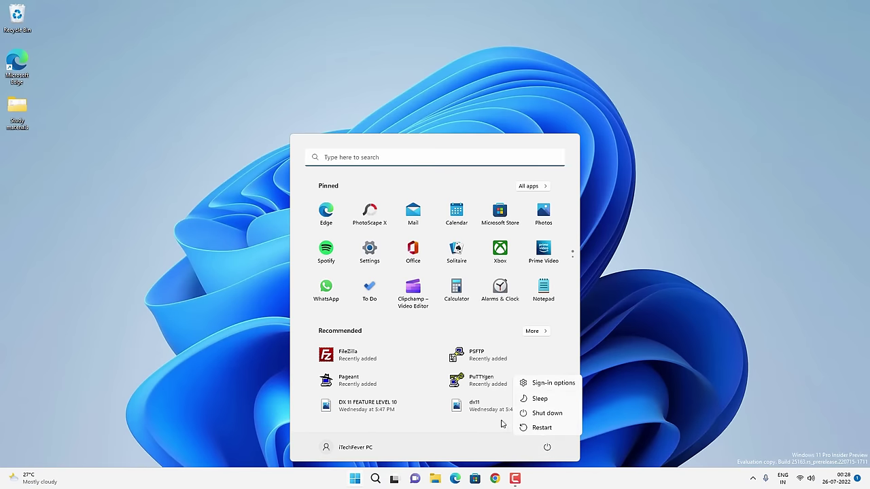
click(606, 202)
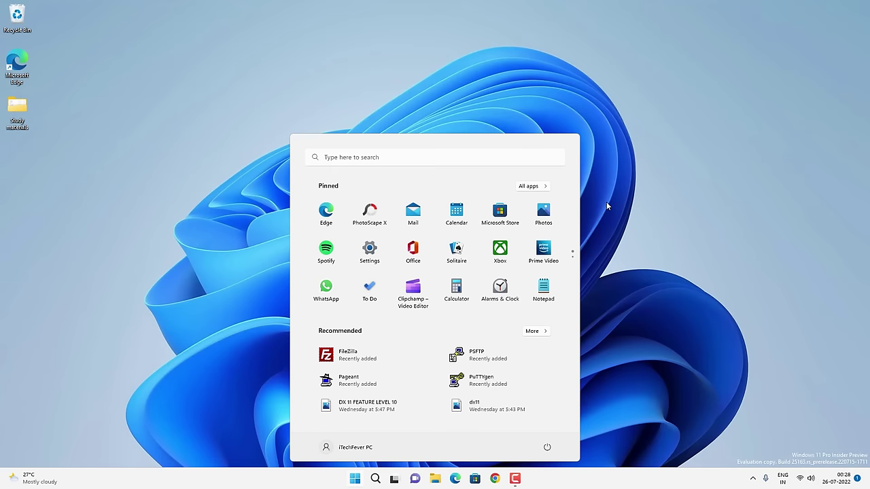
click(421, 108)
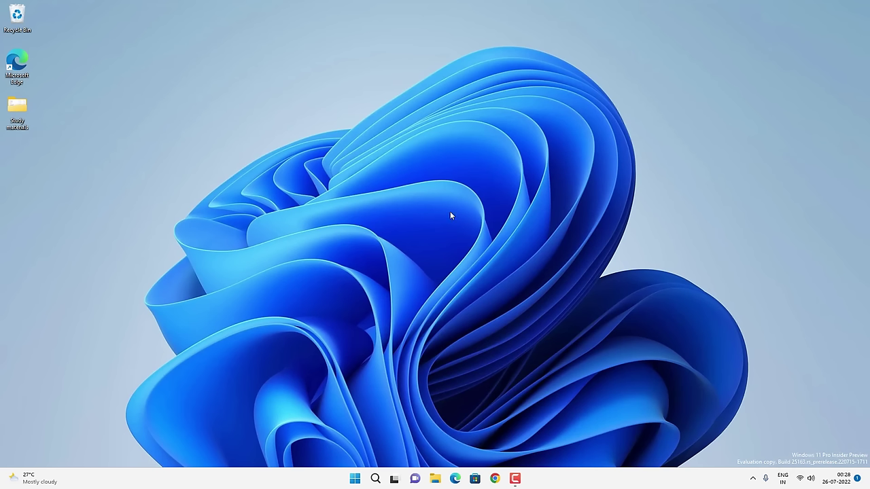
Google 'nvidia geforce gtx 1070 drive' and view 'Official GeForce Drivers | NVIDIA' in a new tab.
click(494, 479)
text(nv)
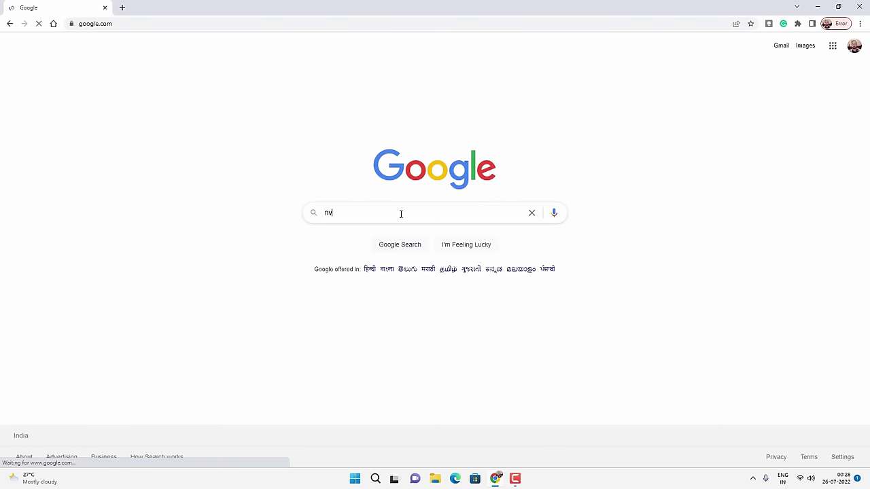
text(idia geforce gtx 1)
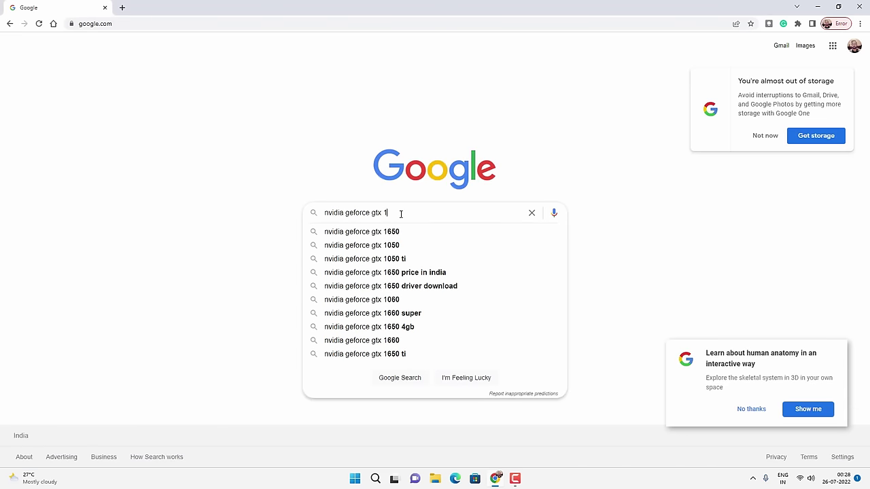
text(070 driver)
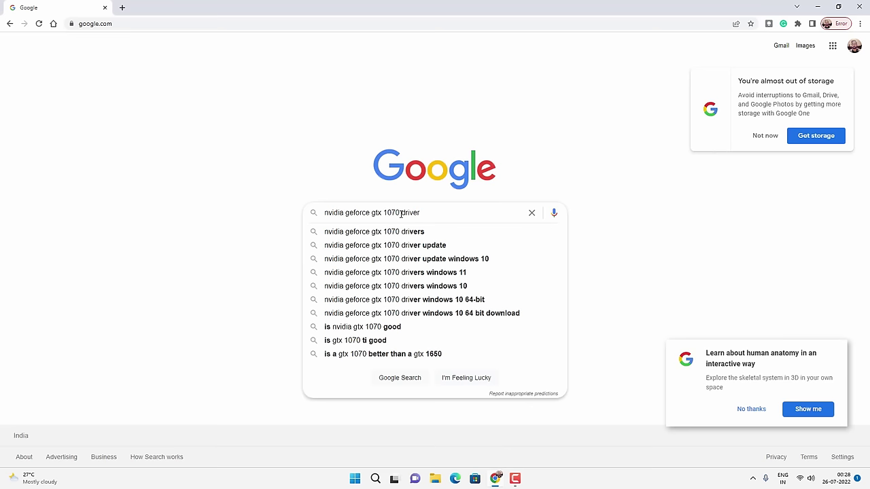
key(Return)
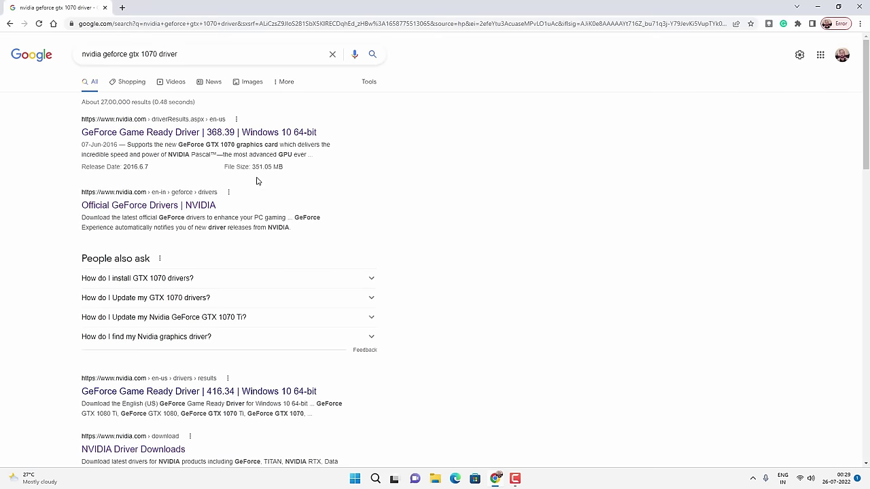
right_click(183, 215)
click(211, 222)
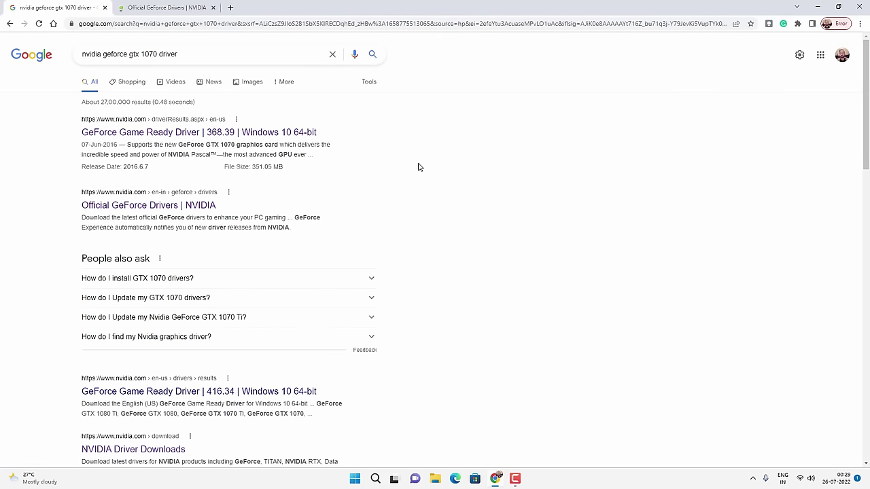
click(167, 8)
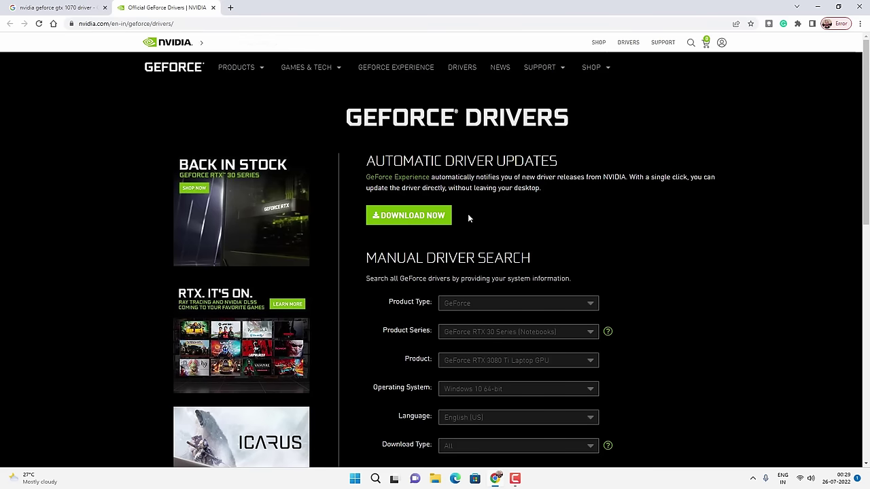
Run a manual driver search for GeForce 10 Series, GeForce GTX 1070 and review the results.
scroll(469, 214, down, 2)
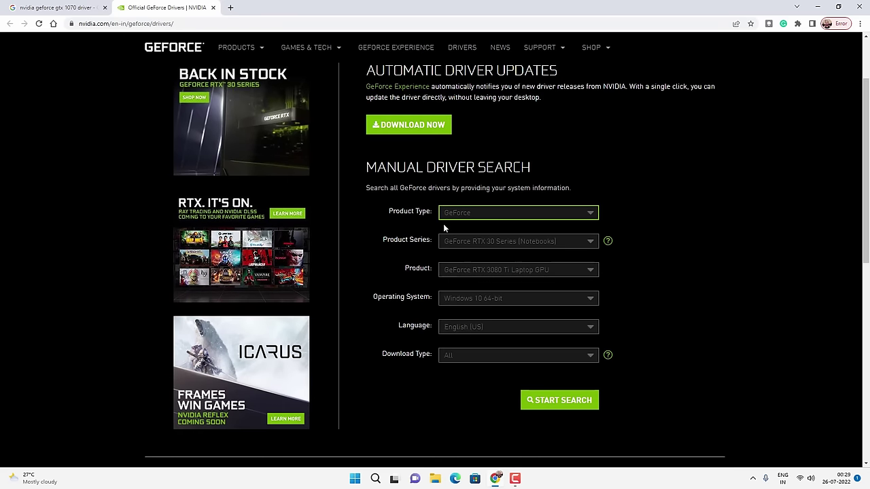
click(517, 242)
click(489, 315)
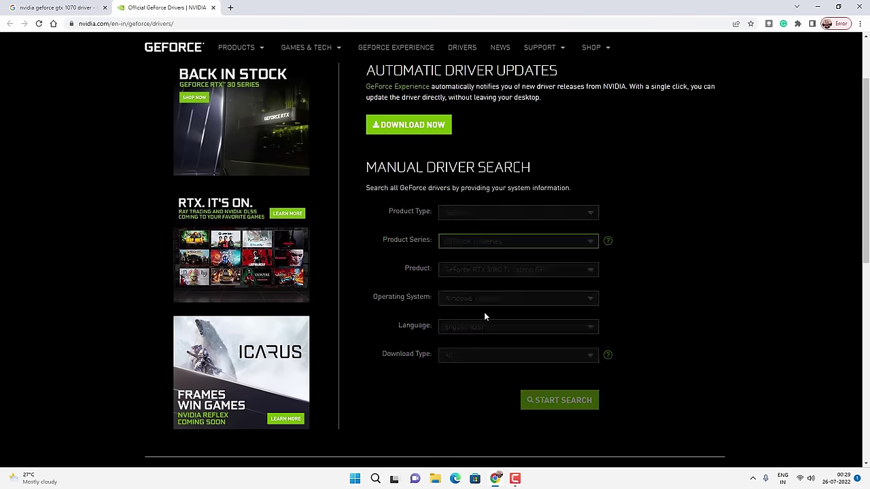
click(502, 270)
click(505, 324)
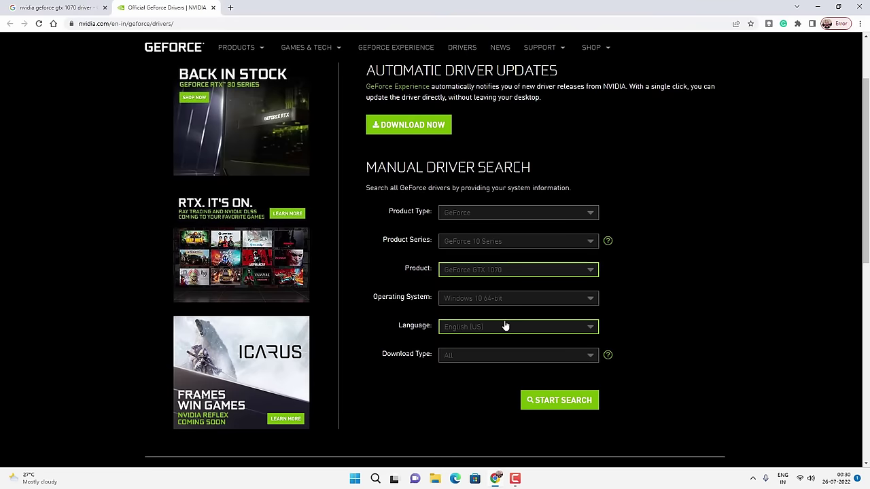
click(554, 407)
scroll(613, 287, down, 1)
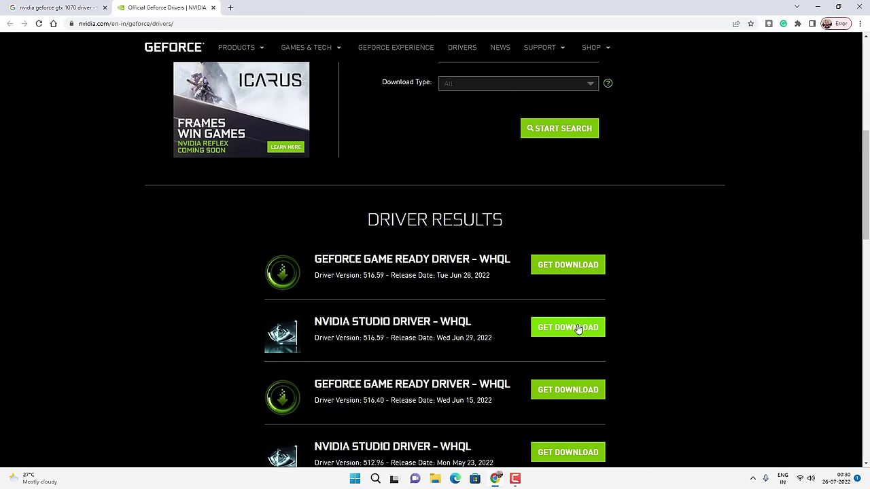
scroll(590, 320, down, 2)
scroll(612, 285, up, 10)
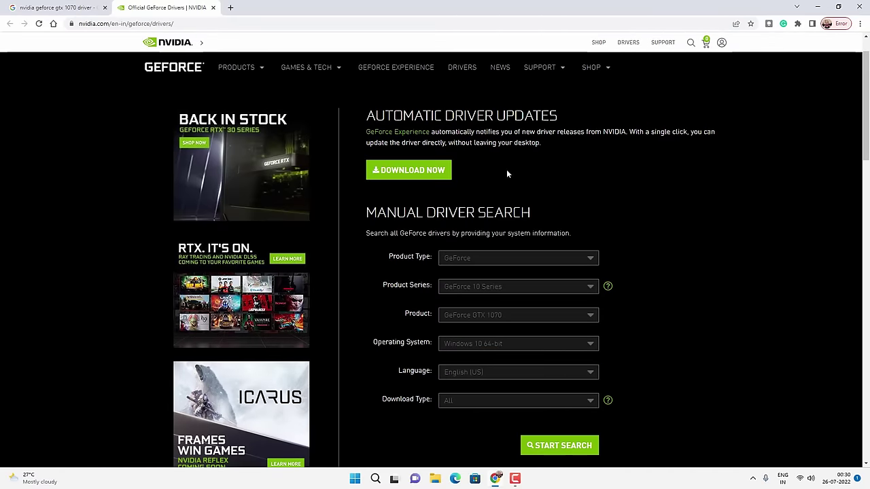
Minimize Chrome and launch GeForce Experience by searching 'gf'.
click(819, 5)
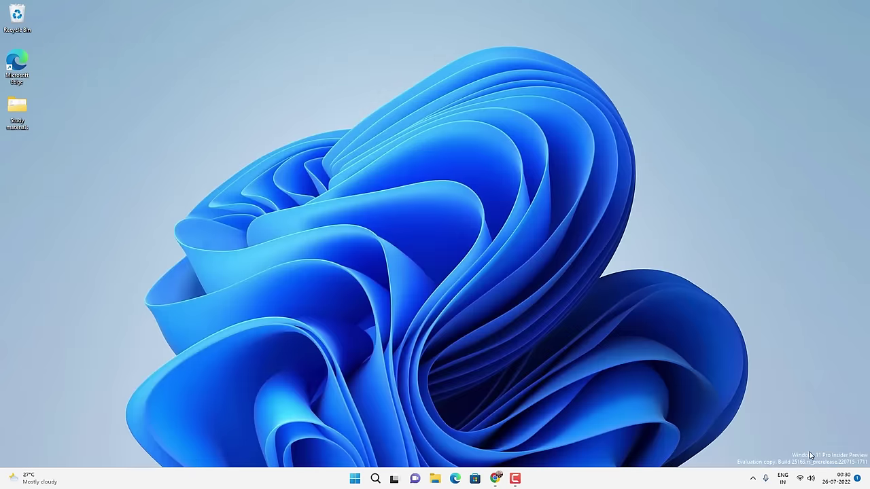
click(375, 479)
text(gf)
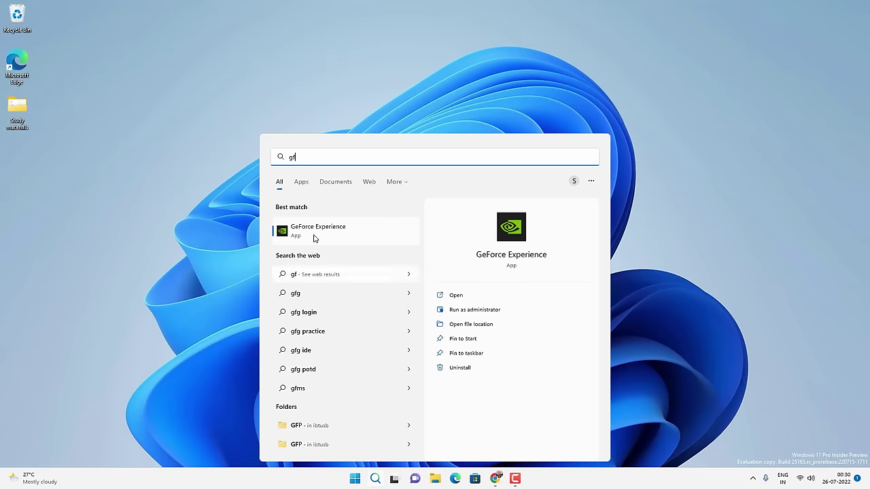
click(335, 234)
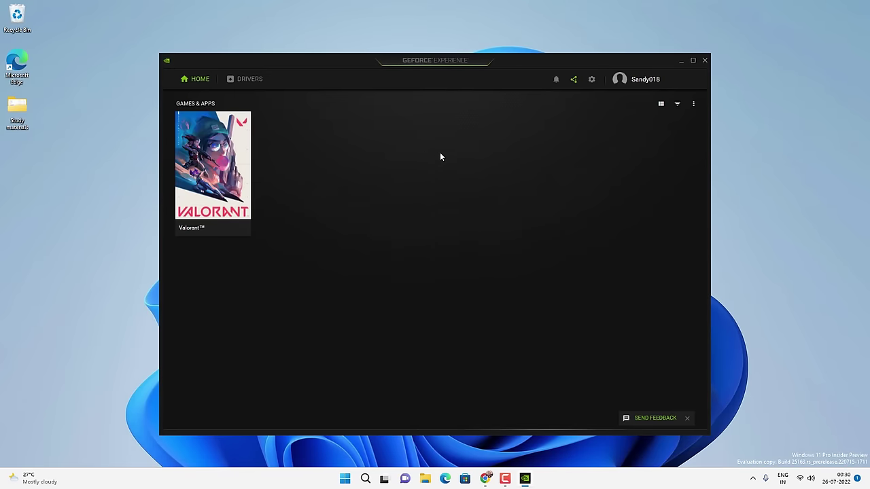
Check for driver updates, confirming Game Ready Driver 525.14 is latest, then close GeForce Experience.
click(248, 79)
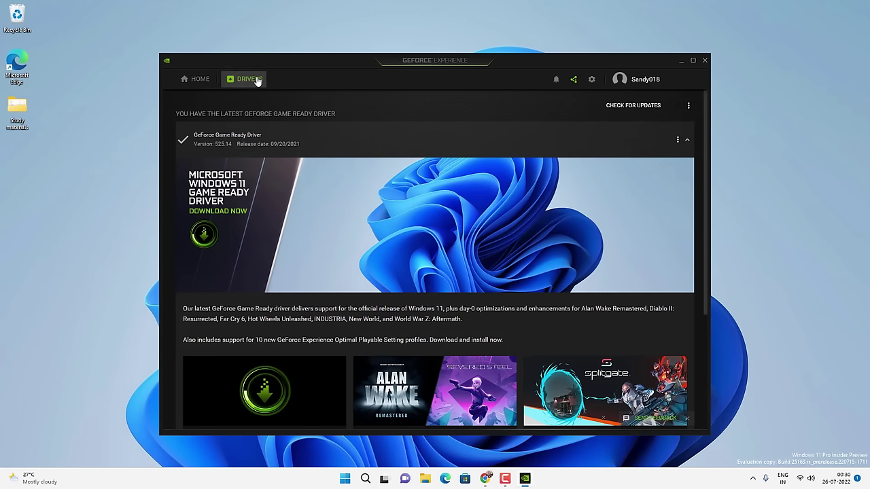
click(619, 108)
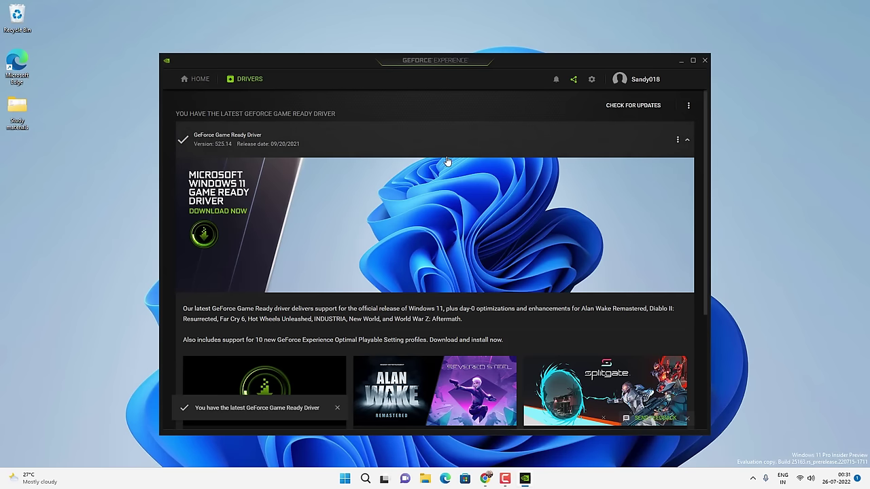
click(705, 61)
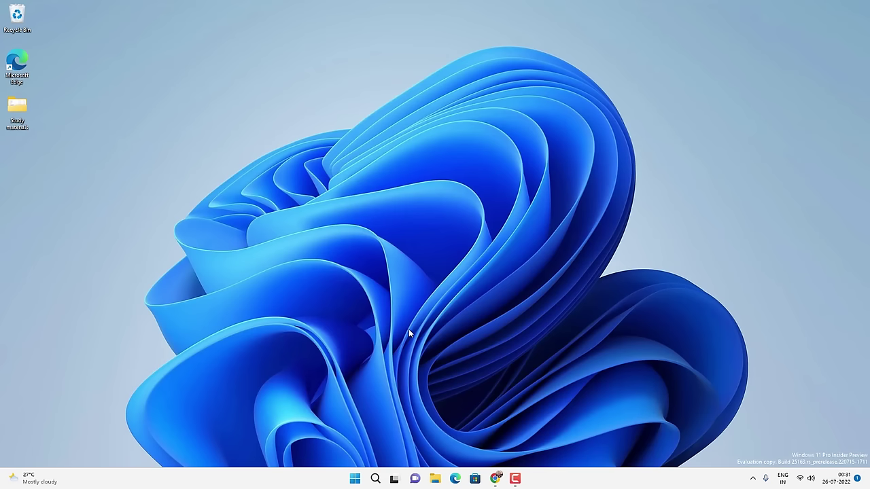
Launch Settings from Windows search and run Check for updates on the Windows Update page.
click(376, 479)
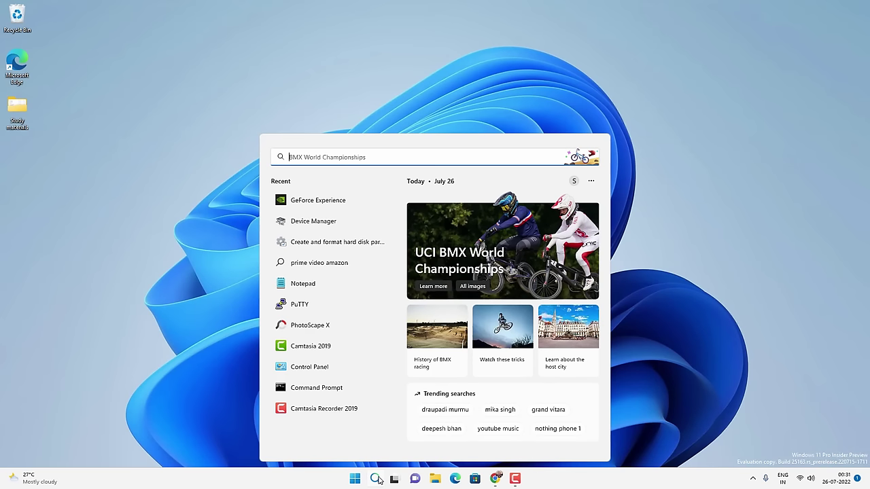
text(settings)
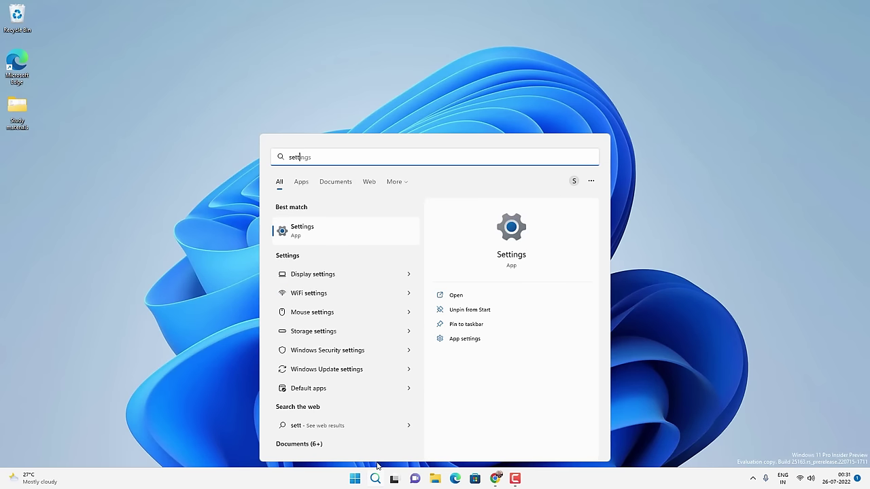
click(321, 234)
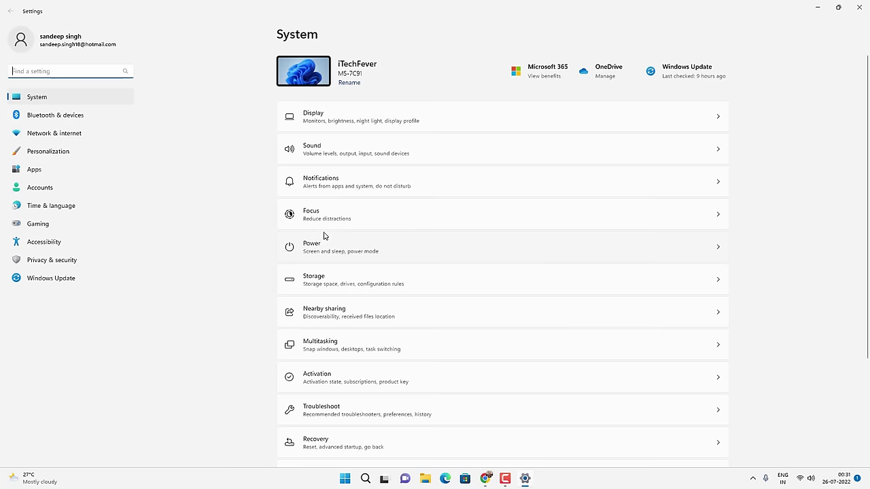
click(57, 280)
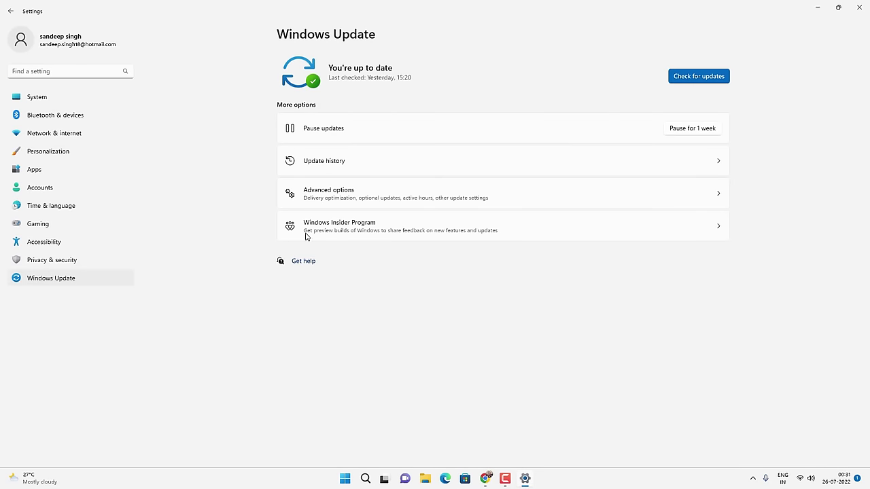
click(688, 78)
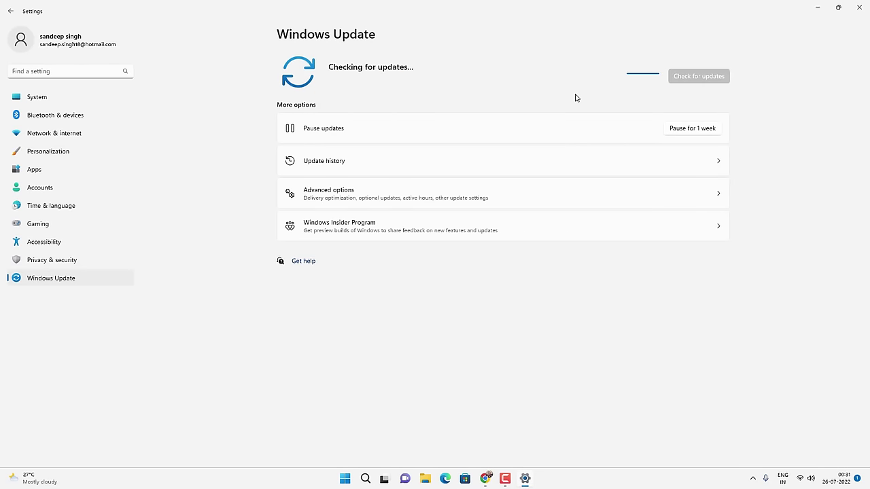